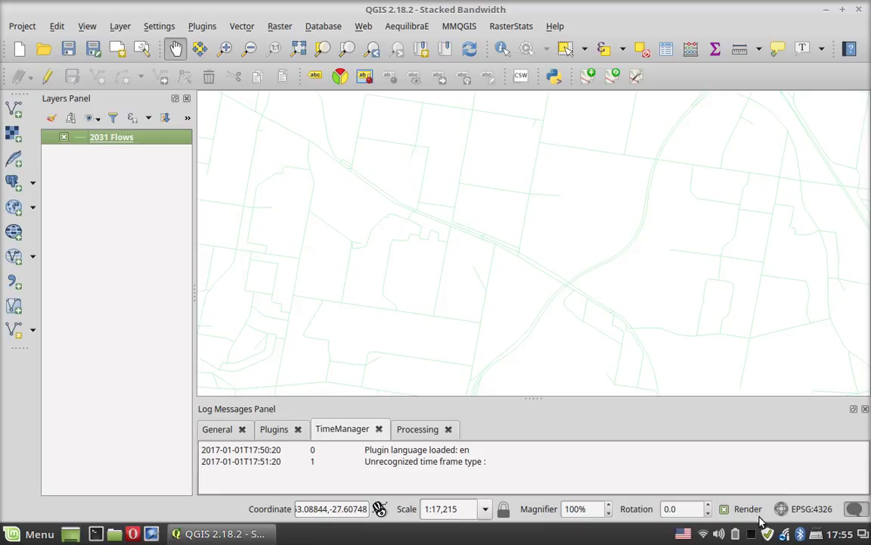
- Close the Log Messages panel so the 2031 Flows road network fills the map canvas
left_click(865, 408)
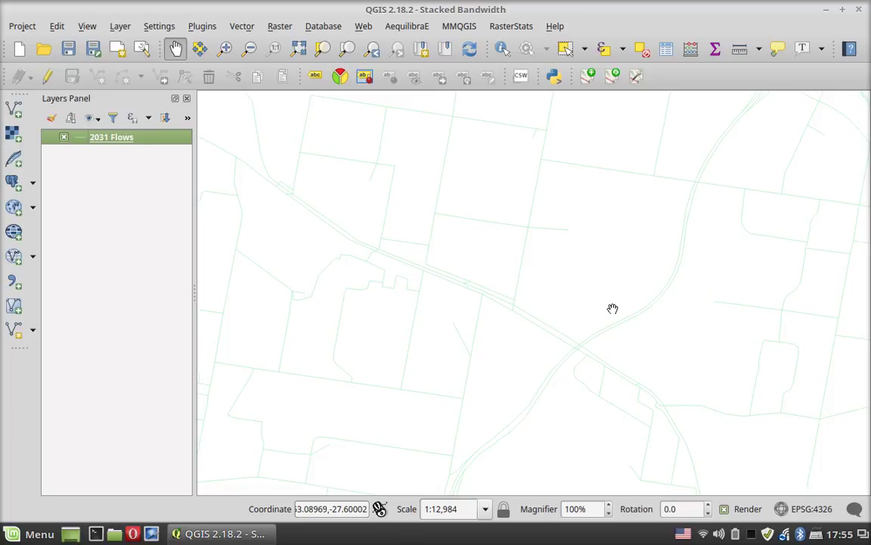
right_click(128, 140)
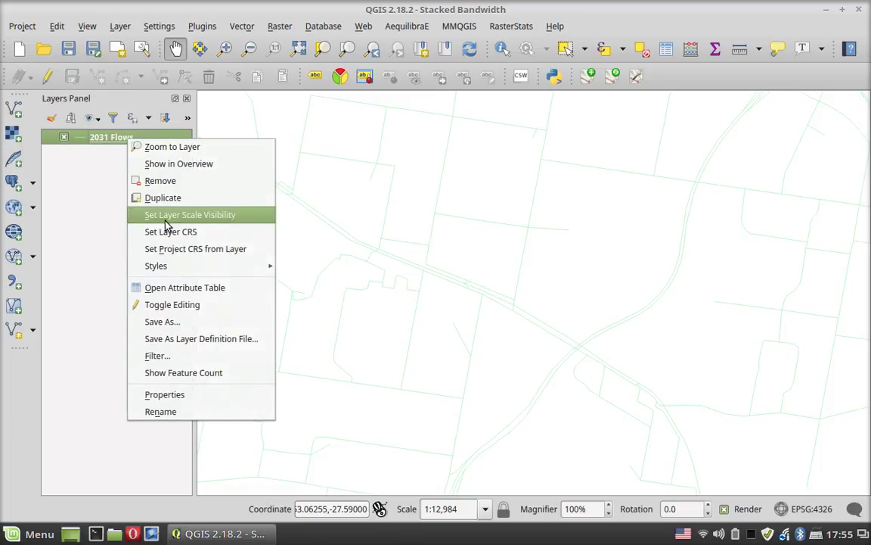
left_click(204, 402)
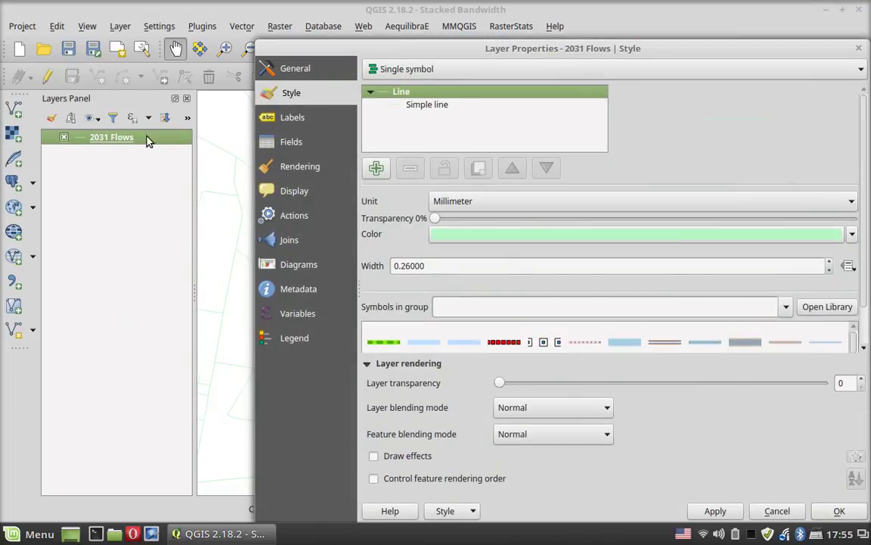
left_click(298, 241)
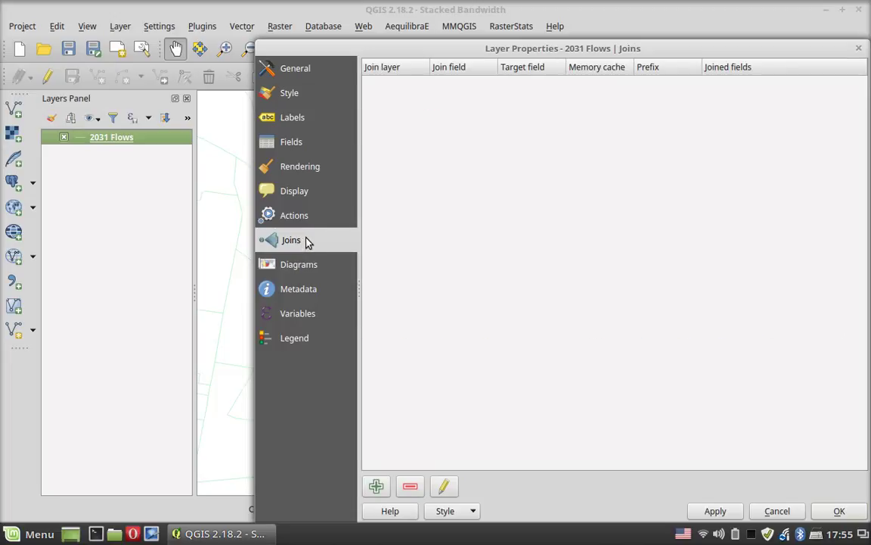
key("Escape")
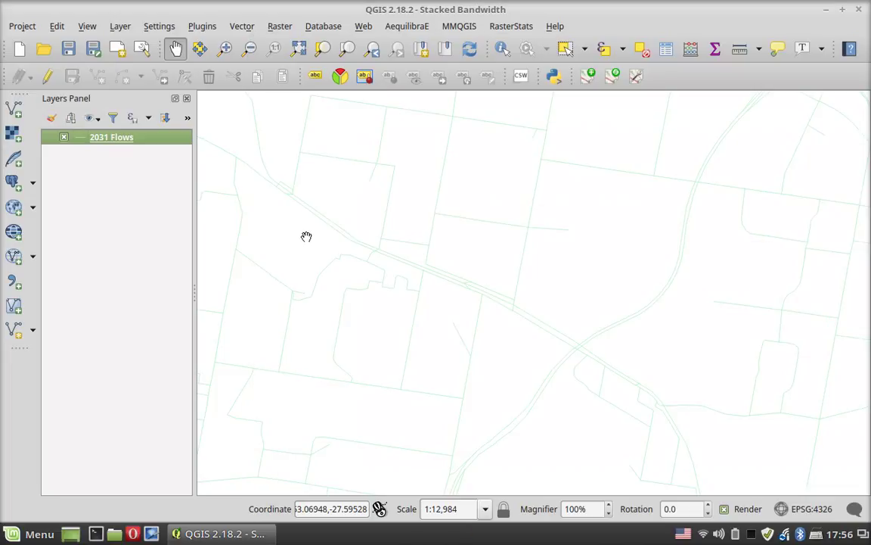
right_click(128, 137)
left_click(217, 394)
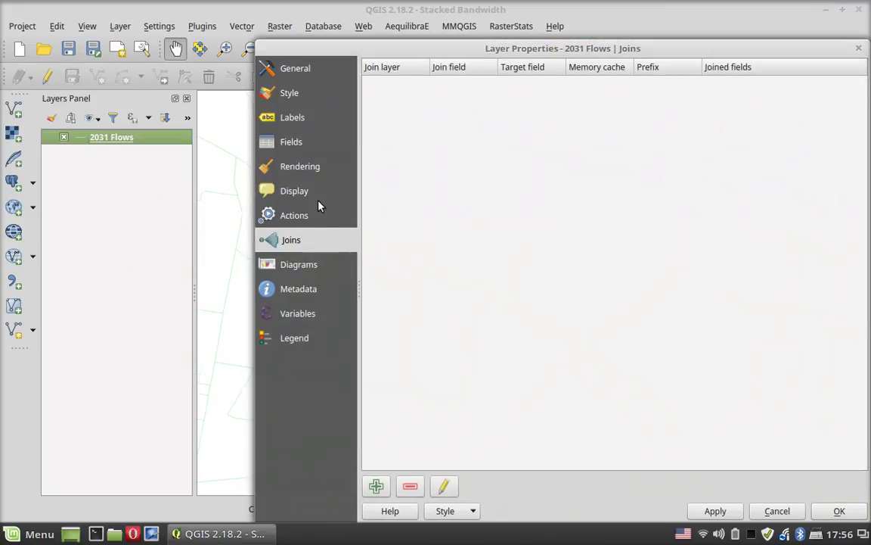
left_click(275, 140)
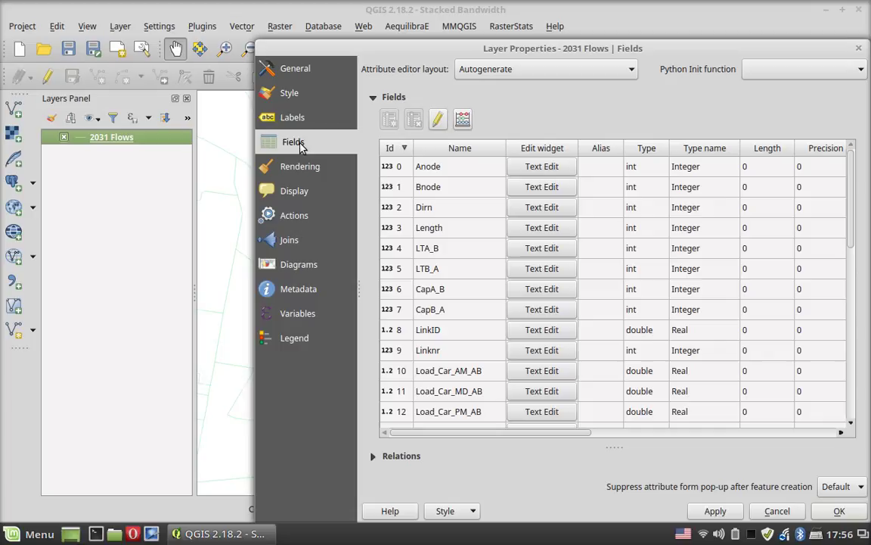
left_click_drag(553, 47, 395, 11)
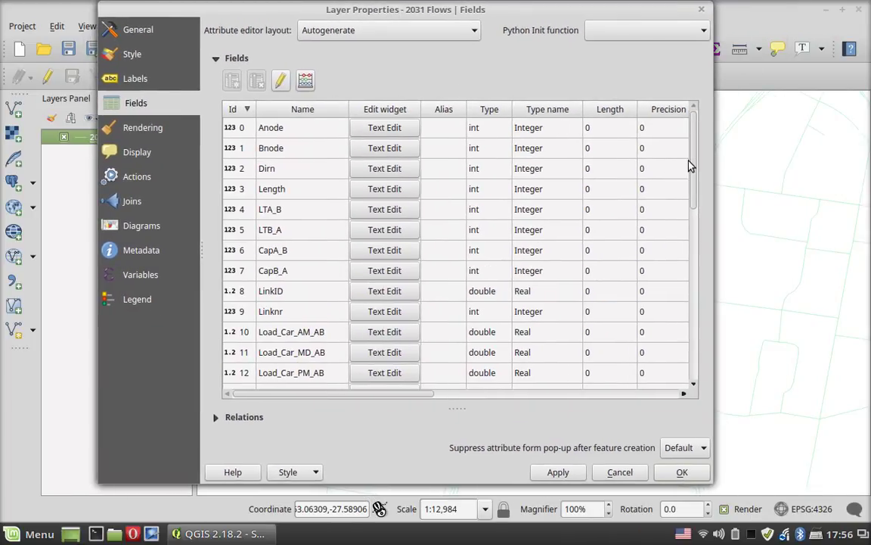
left_click_drag(696, 167, 704, 227)
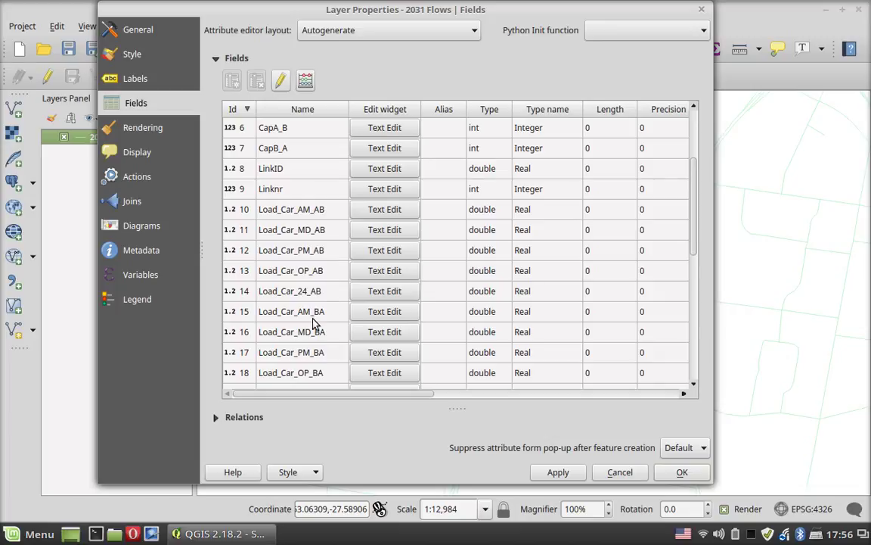
left_click(609, 472)
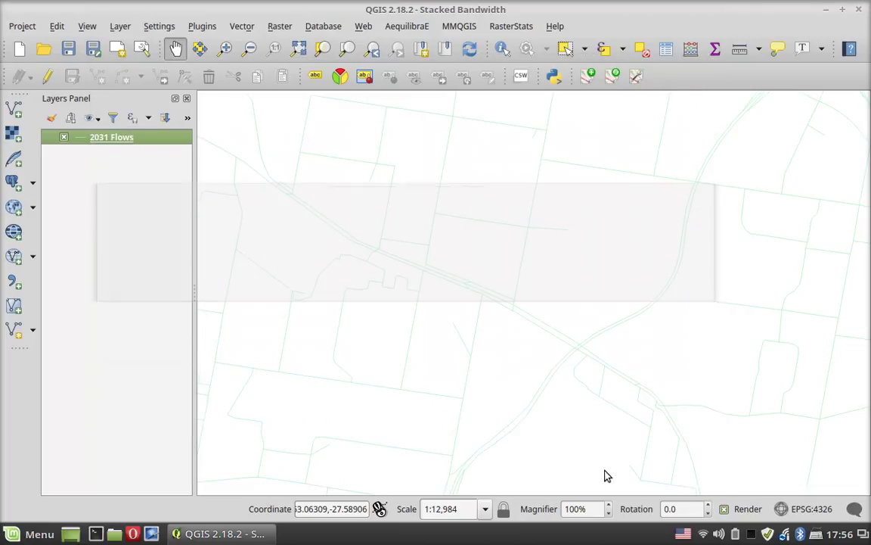
- Open AequilibraE's Scenario Comparison tool with 2031 Flows as the line layer
left_click(411, 27)
mouse_move(432, 94)
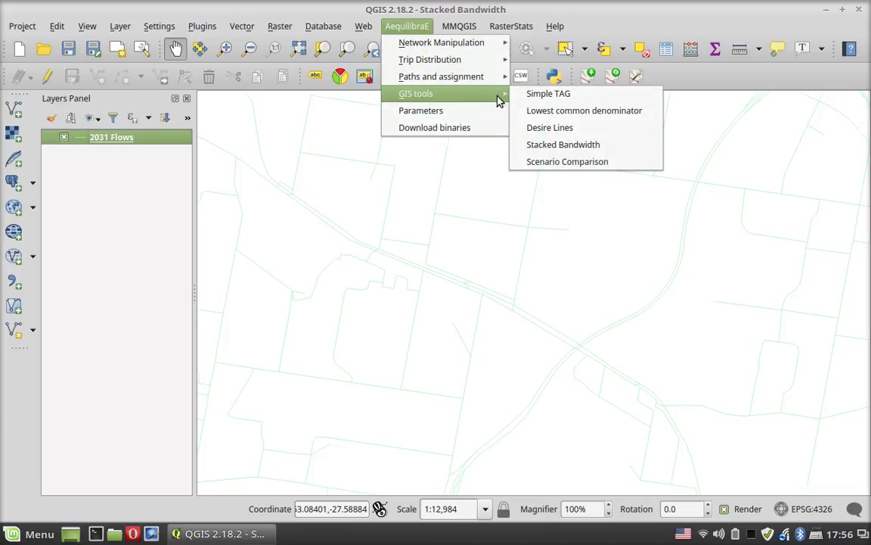
left_click(570, 164)
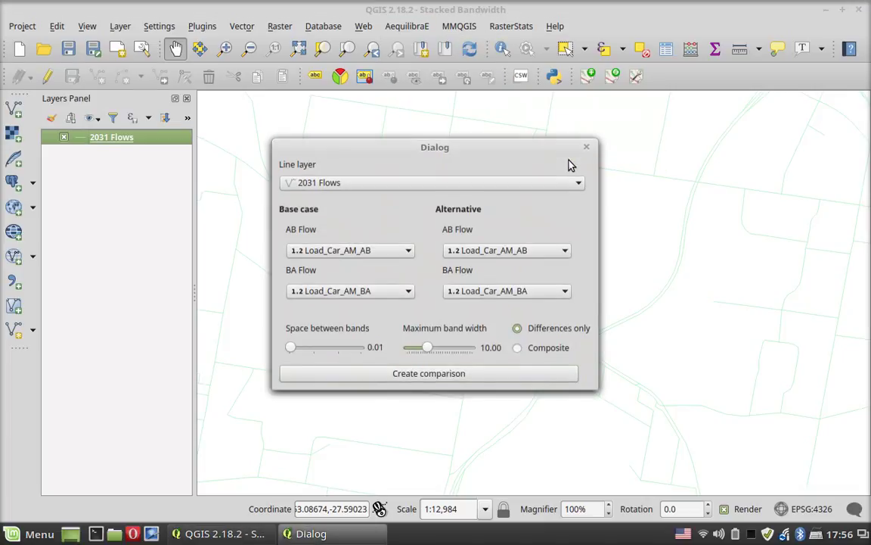
left_click(457, 189)
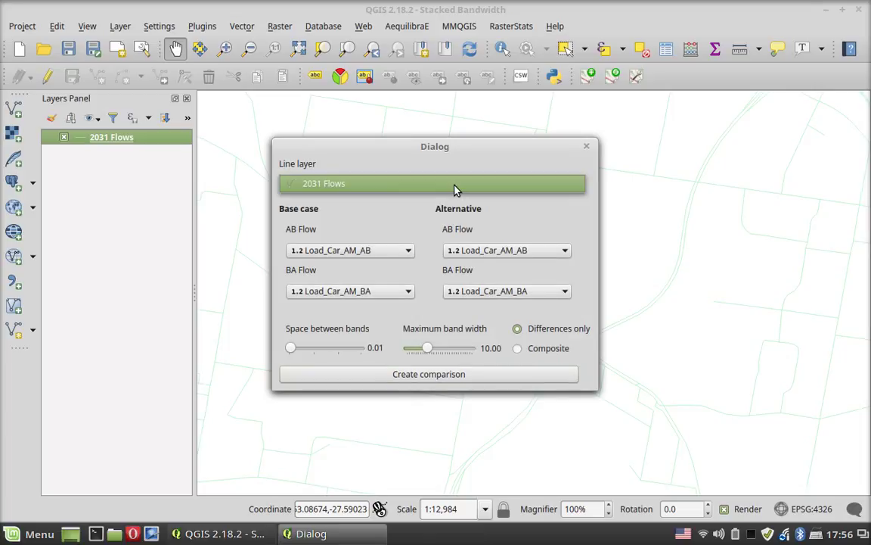
left_click(426, 171)
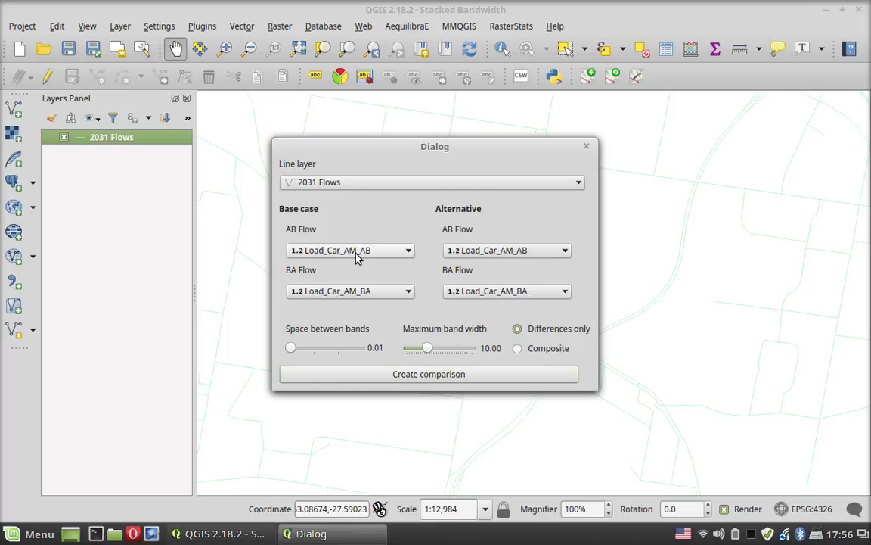
- Set the alternative AB flow to Load_Car_PM_AB and start creating the comparison
left_click(480, 252)
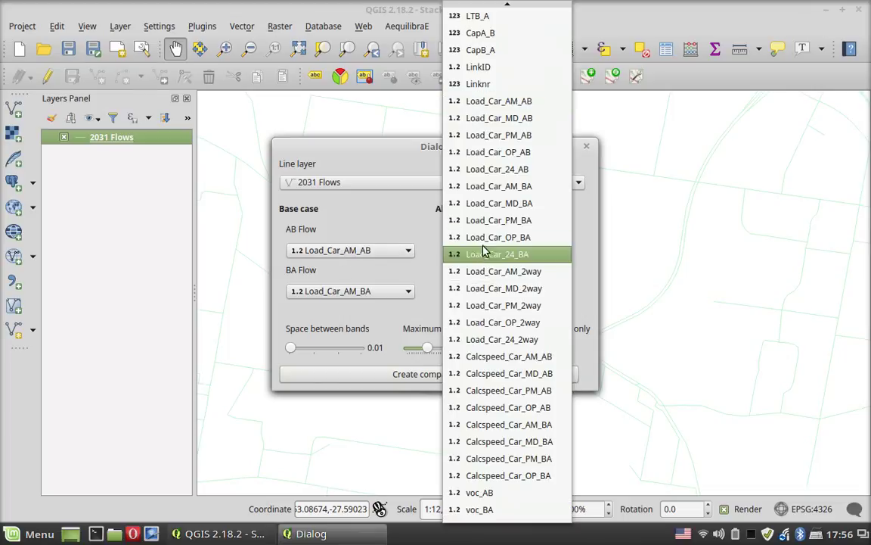
left_click(514, 136)
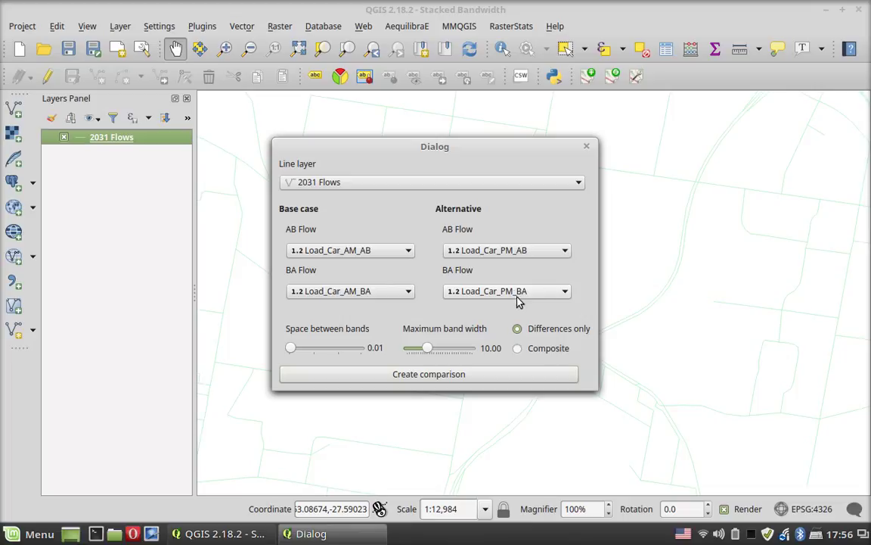
left_click(463, 375)
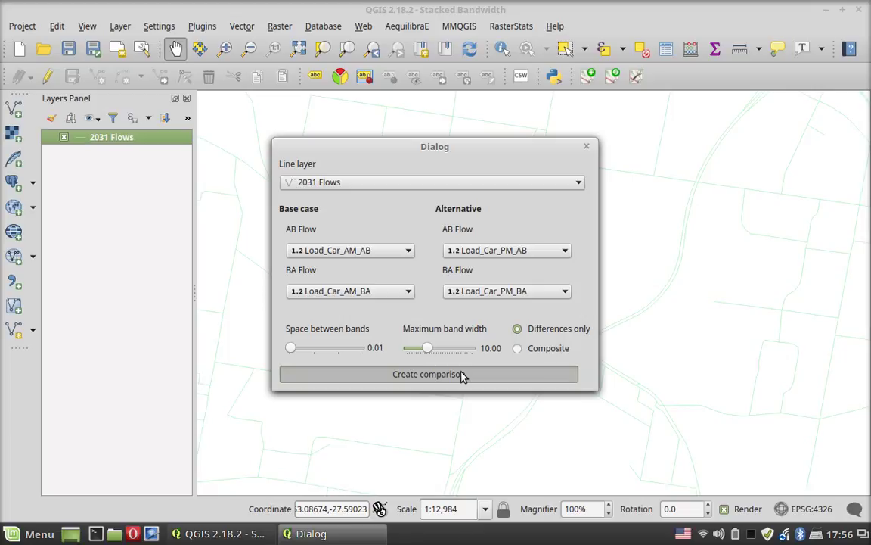
- Generate the comparison so red and green AM-versus-PM difference bands render on 2031 Flows
left_click(463, 376)
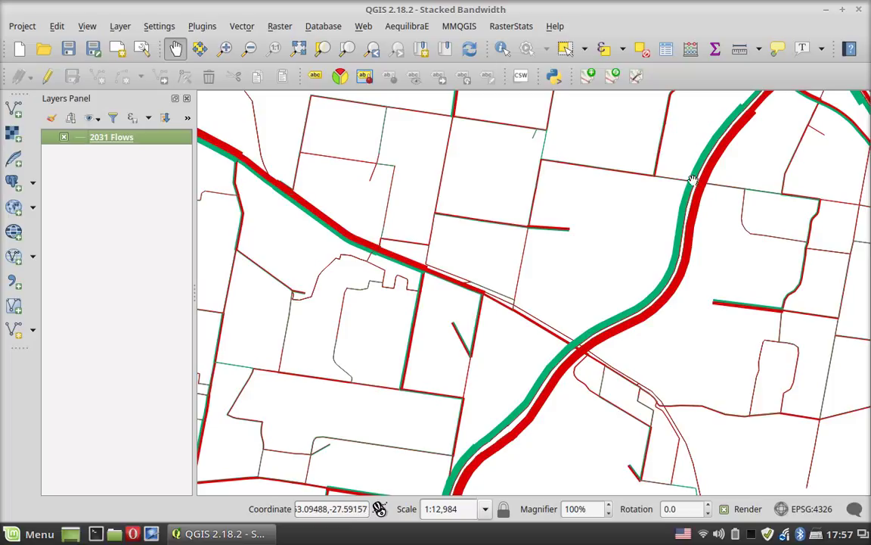
mouse_move(148, 143)
- Strip the 2031 Flows symbol down to one thin light-green Simple line and apply it
double_click(127, 138)
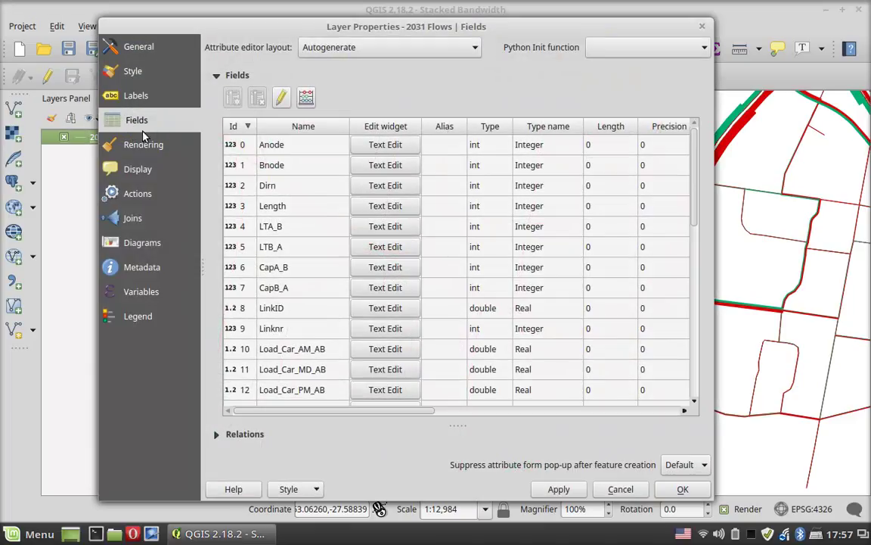
left_click(159, 71)
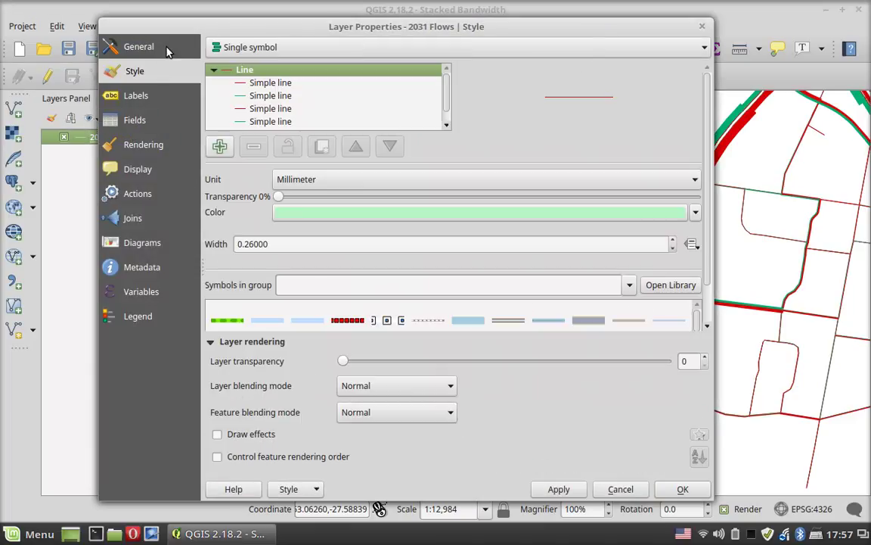
left_click(285, 83)
left_click(258, 149)
left_click(257, 149)
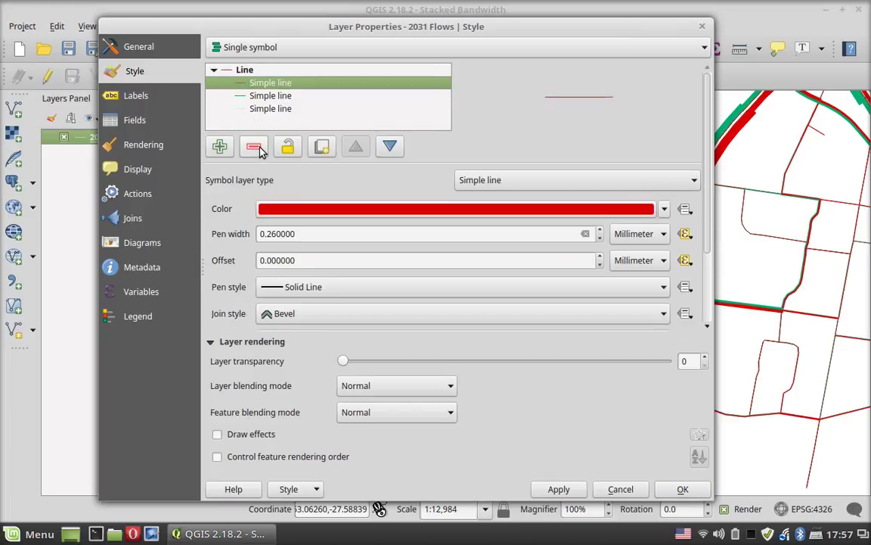
left_click(256, 148)
left_click(255, 147)
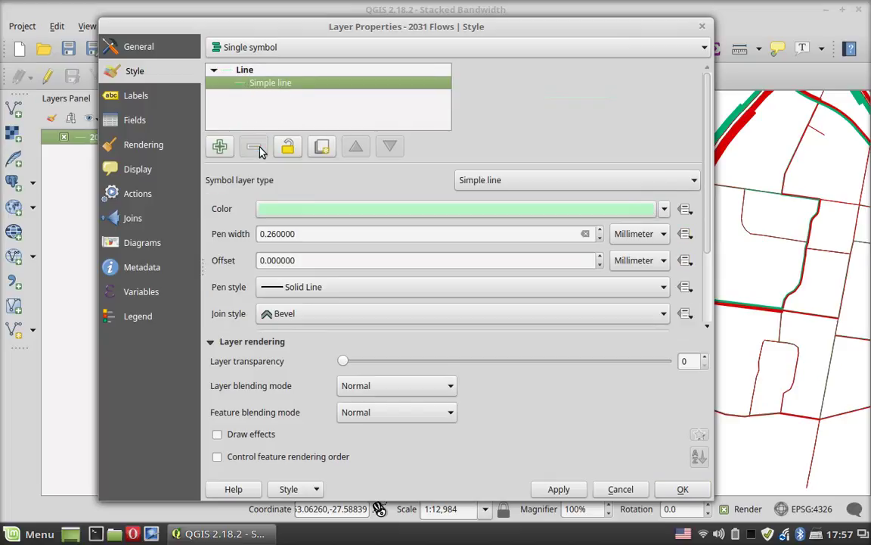
left_click(683, 490)
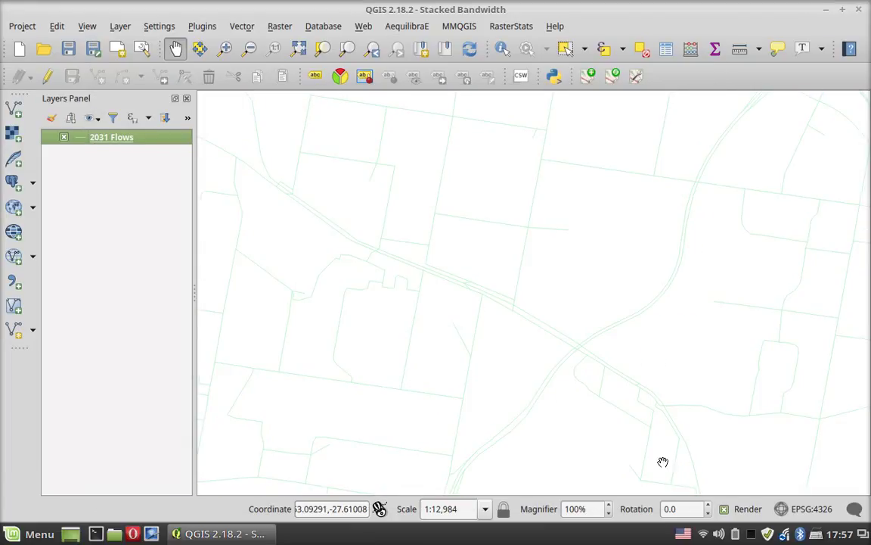
- Compare AM against Load_Car_PM_AB/BA flows as Composite with maximum band width 20.20
left_click(410, 28)
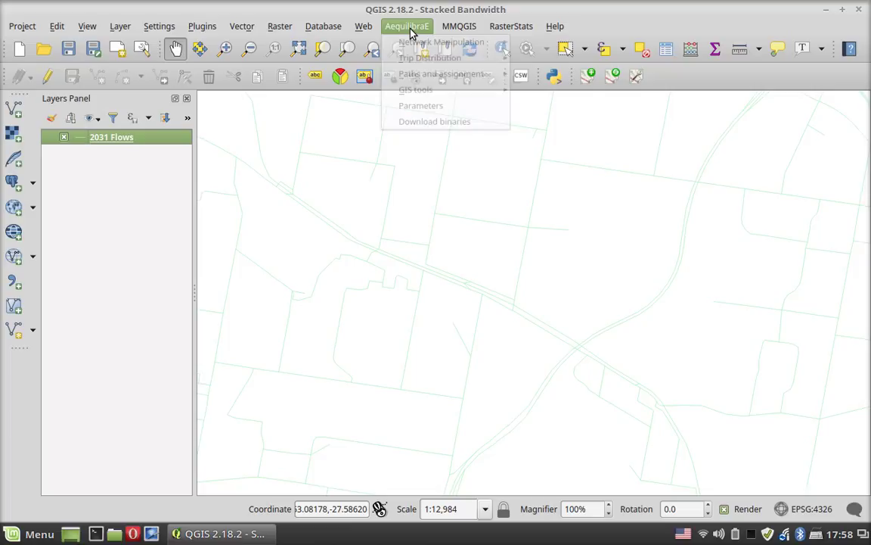
mouse_move(447, 92)
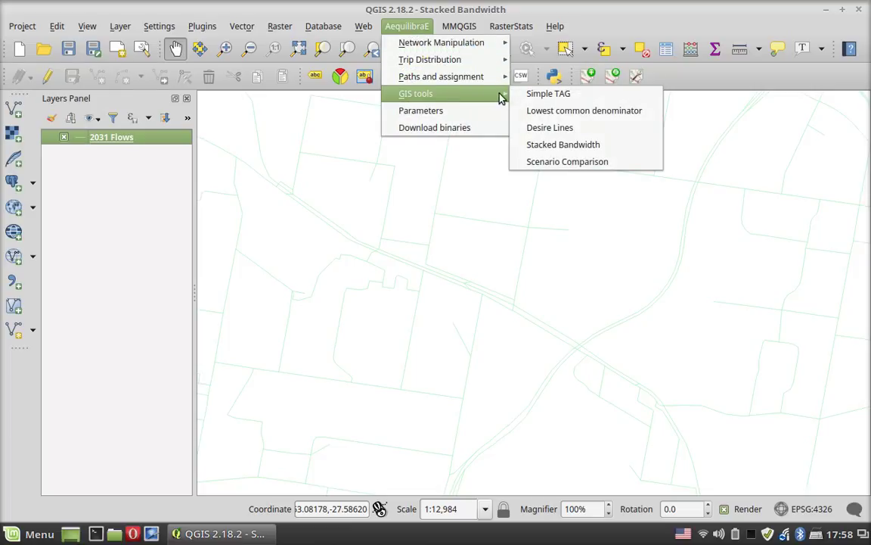
left_click(583, 163)
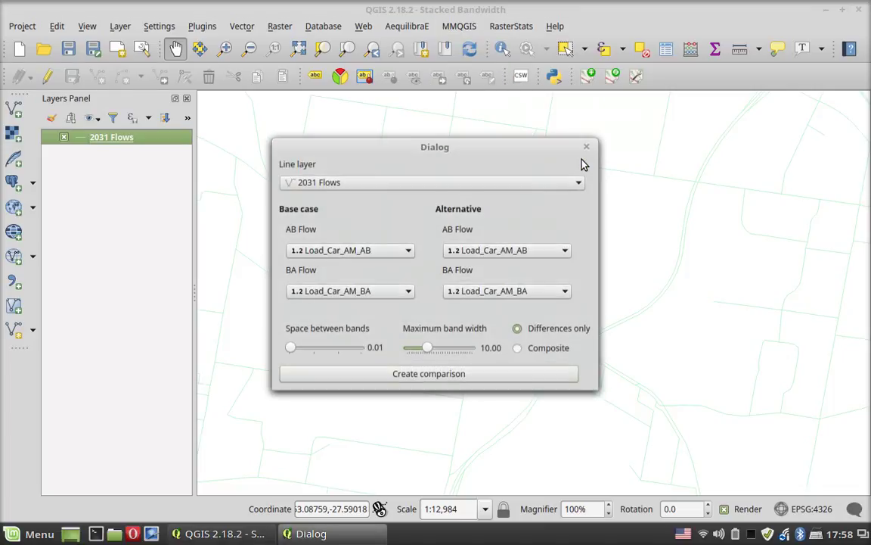
left_click(514, 250)
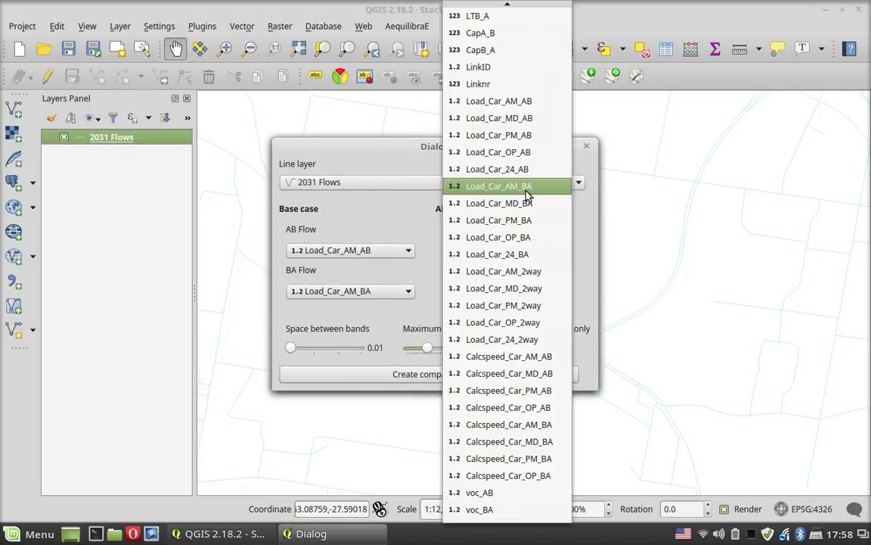
left_click(521, 139)
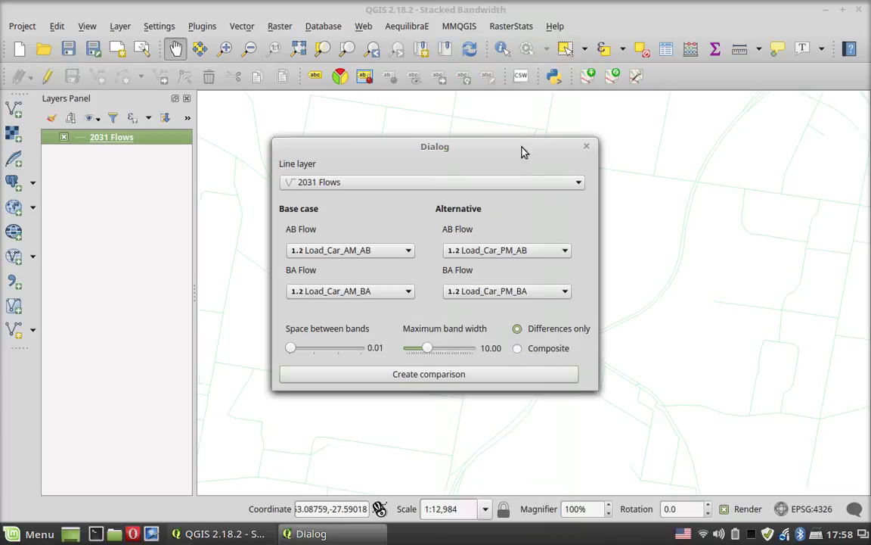
left_click(535, 350)
left_click_drag(429, 348, 451, 349)
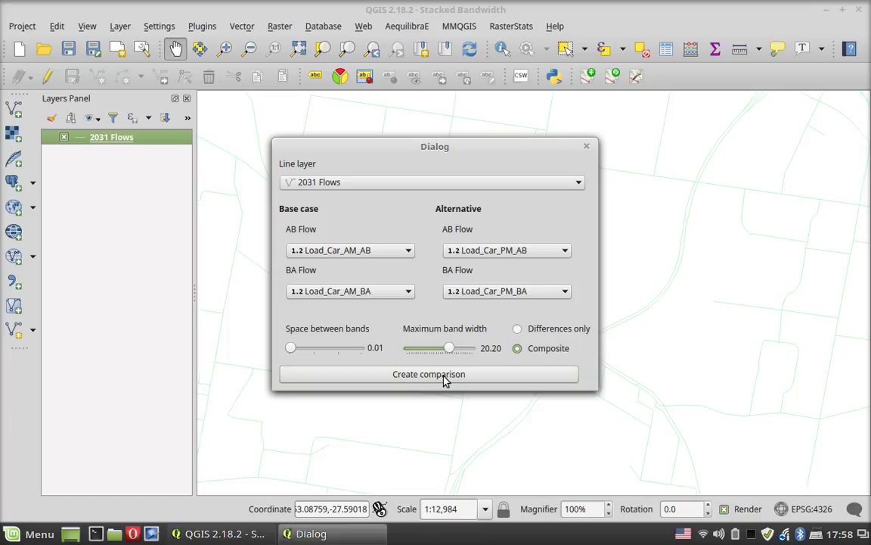
- Create the composite comparison, drawing black shared-flow bands edged by red and green differences
left_click(444, 374)
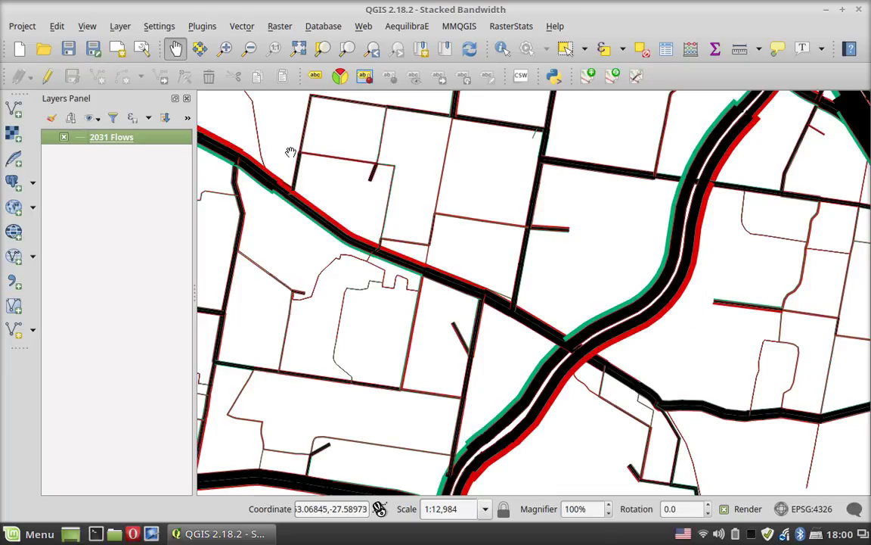
right_click(152, 142)
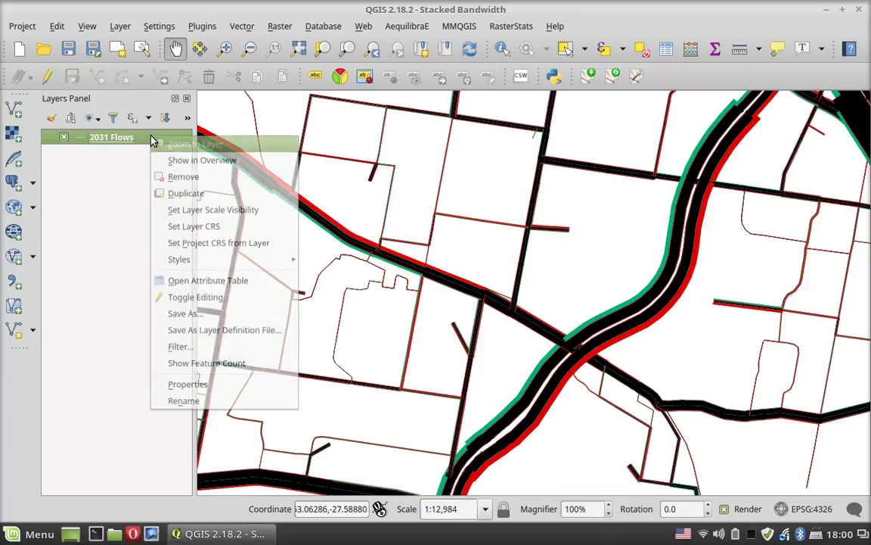
left_click(258, 386)
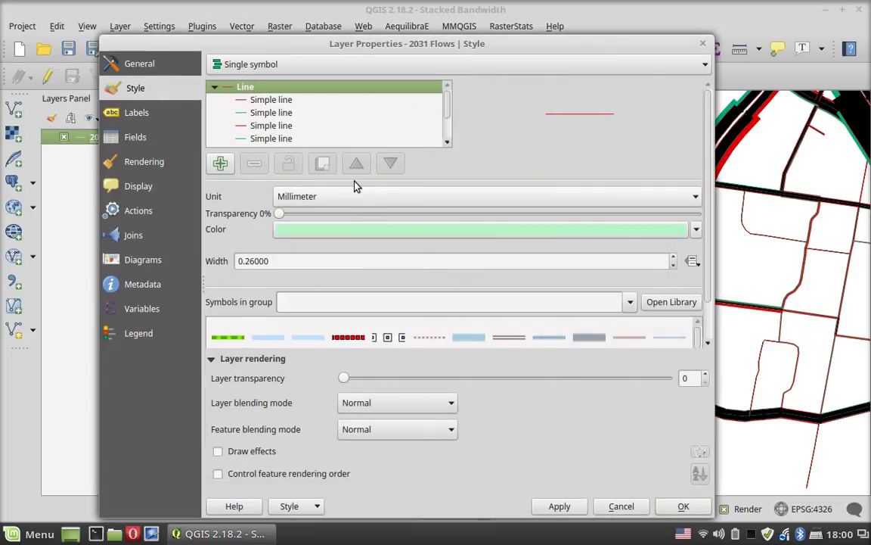
left_click(250, 99)
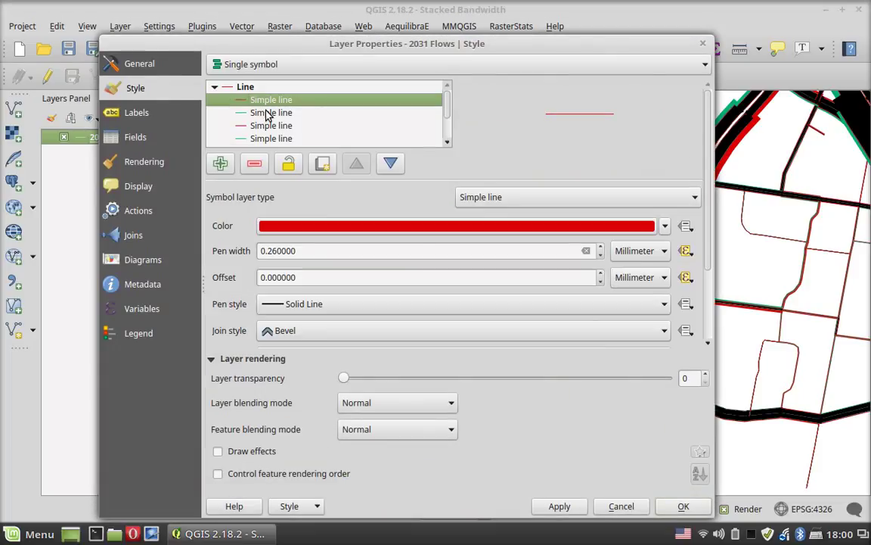
left_click(265, 114)
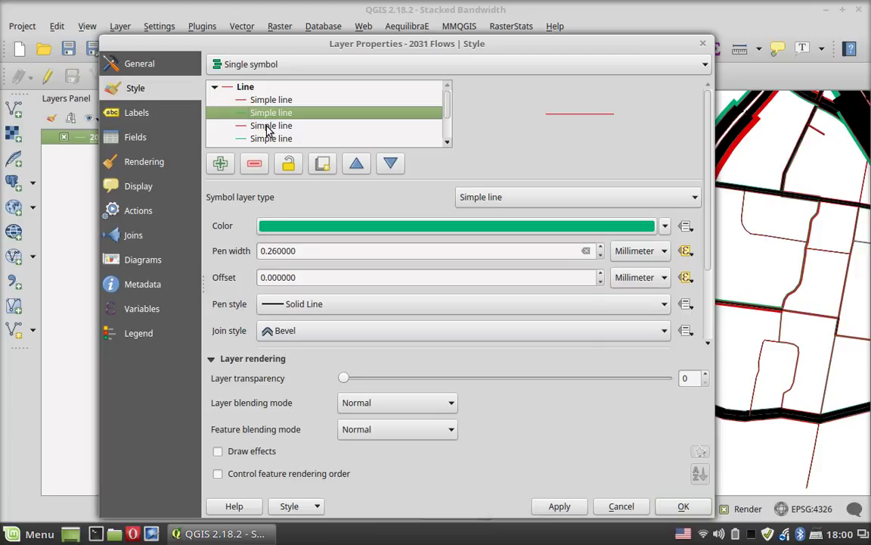
left_click(266, 127)
left_click(263, 139)
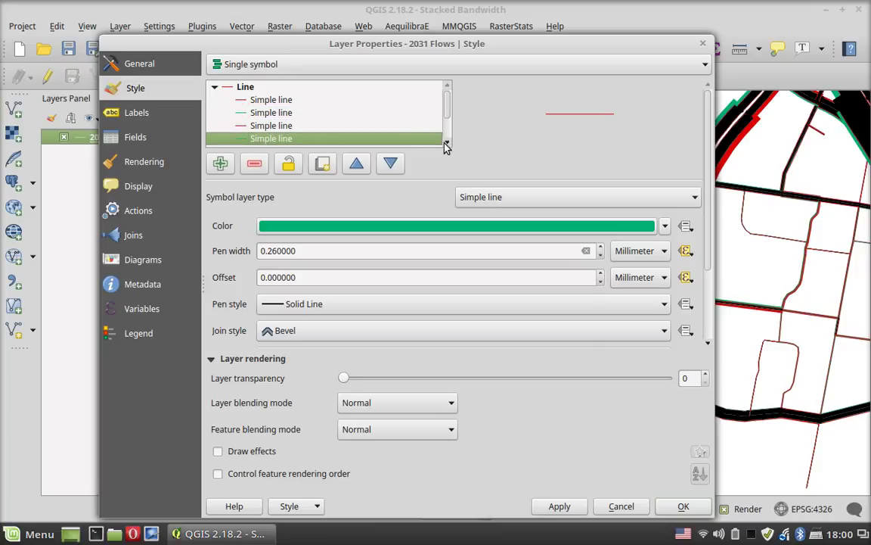
left_click(335, 140)
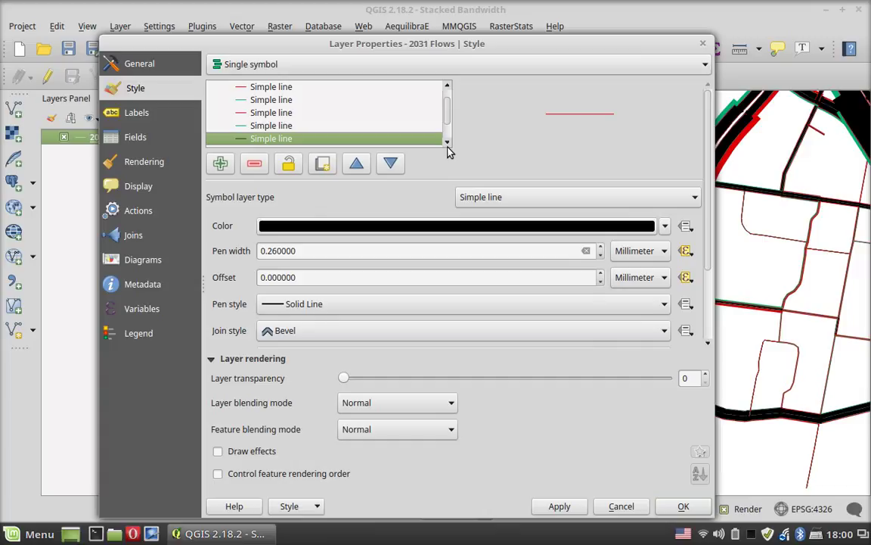
left_click(447, 142)
left_click(406, 143)
left_click(447, 142)
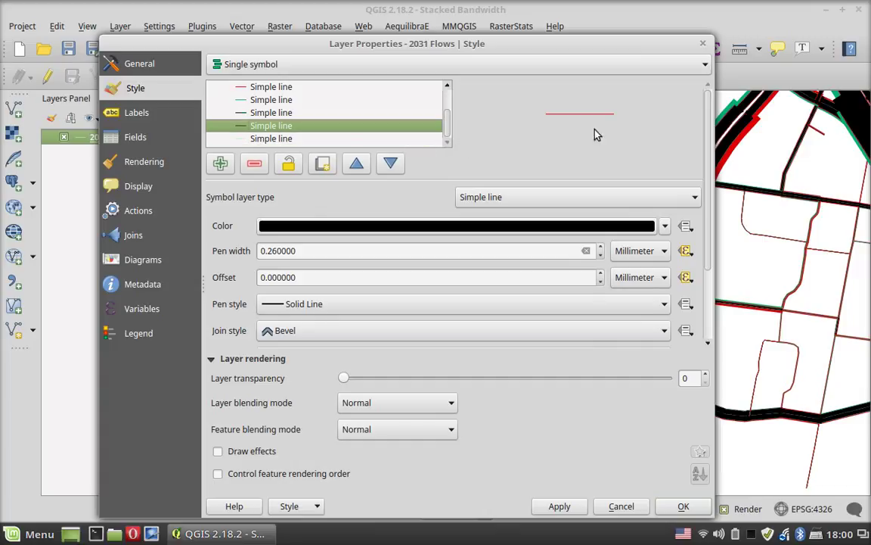
left_click(703, 45)
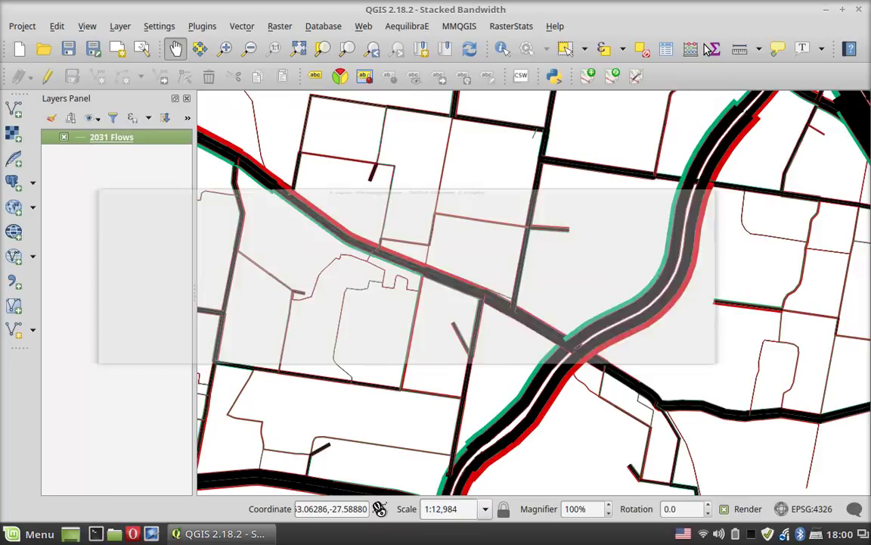